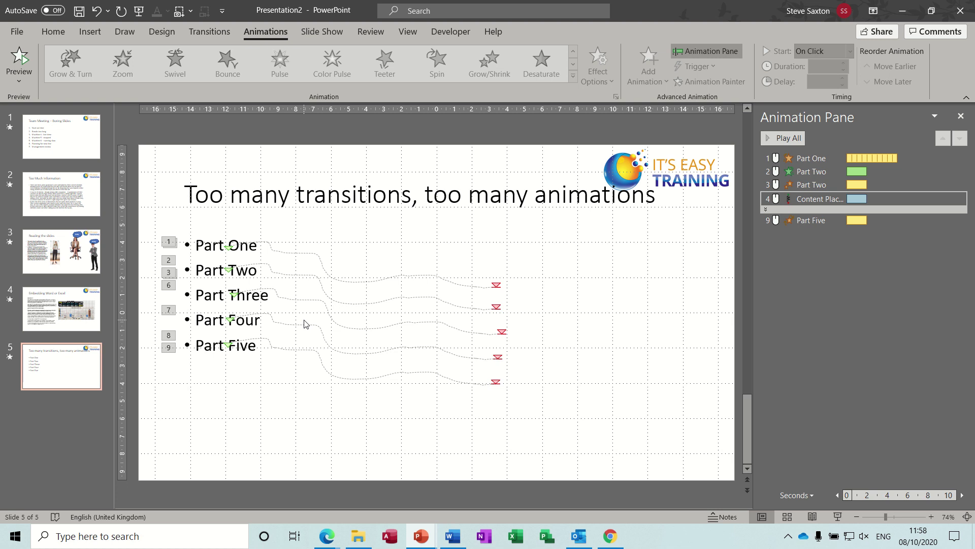
Return to slide 1, 'Team Meeting – Boring Slides', with its seven numbered points
{"action": "left_click", "coordinate": [67, 142]}
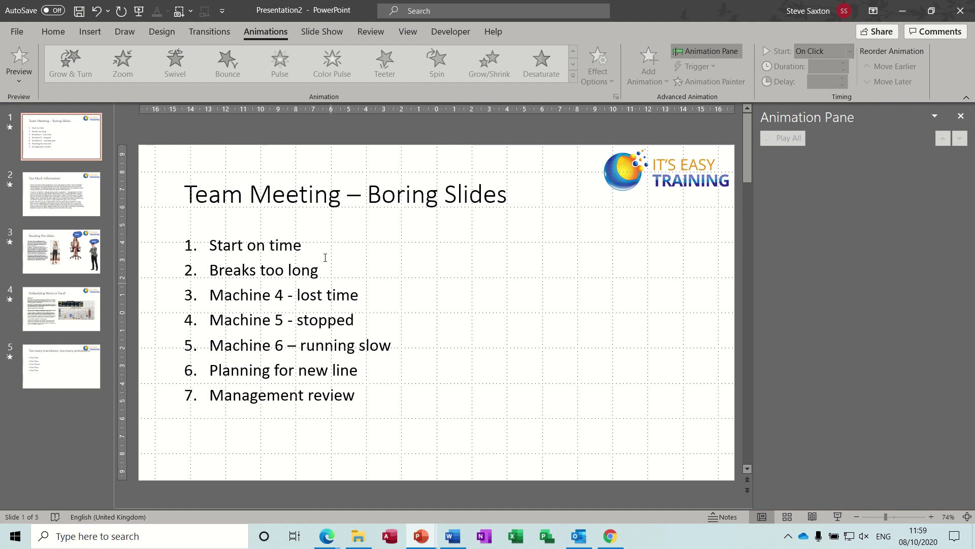
Switch to slide 2, 'Too Much Information', with its three long bulleted paragraphs
{"action": "left_click", "coordinate": [78, 206]}
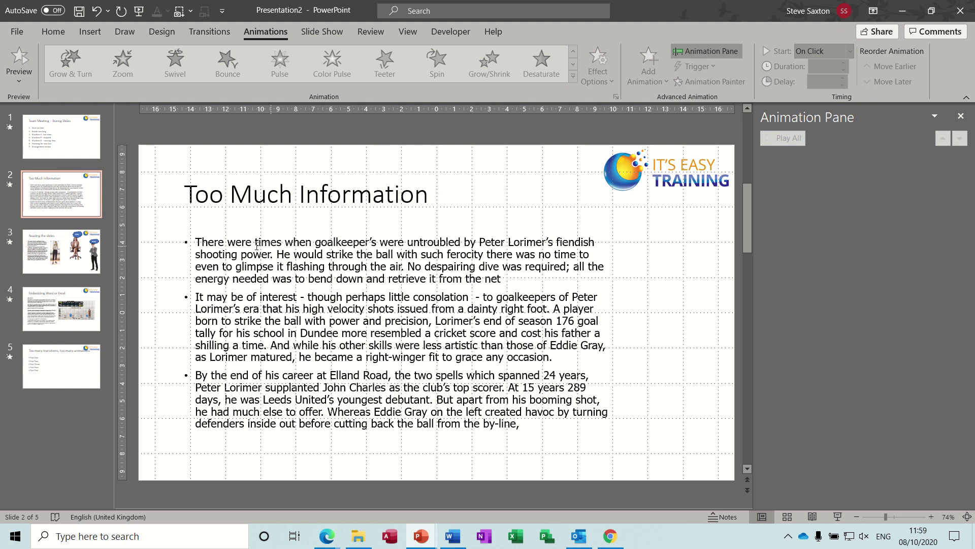
{"action": "left_click_drag", "start_coordinate": [206, 240], "coordinate": [505, 280]}
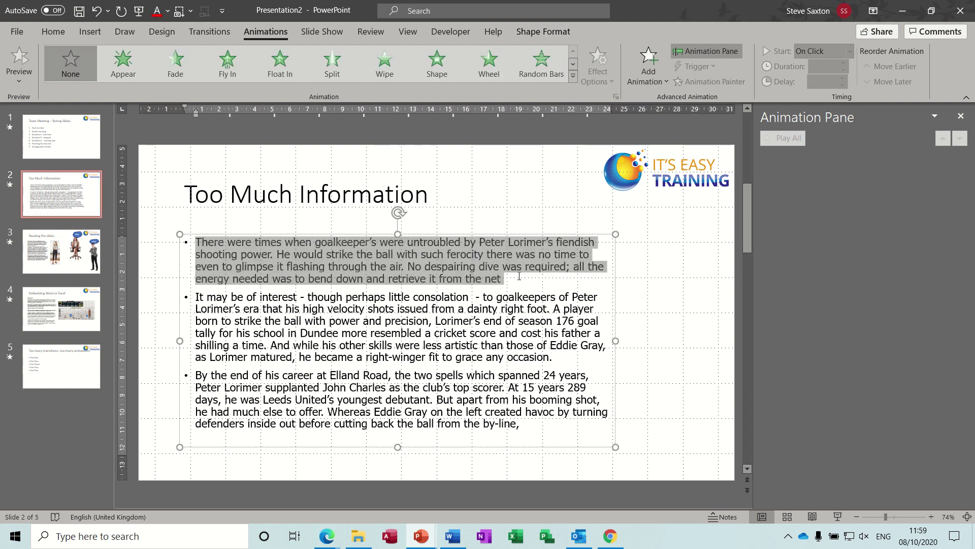
{"action": "left_click", "coordinate": [332, 264]}
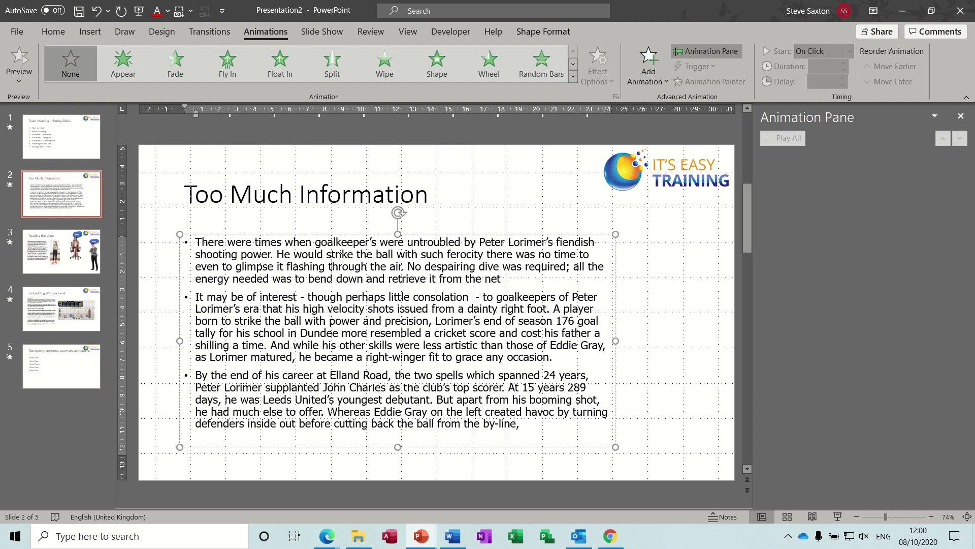
{"action": "left_click_drag", "start_coordinate": [307, 279], "coordinate": [286, 256]}
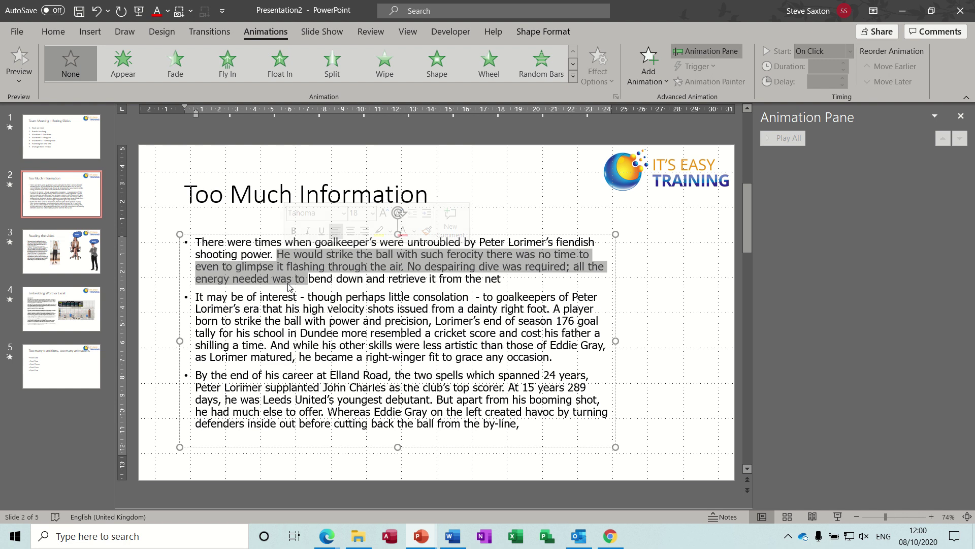
{"action": "left_click", "coordinate": [242, 243]}
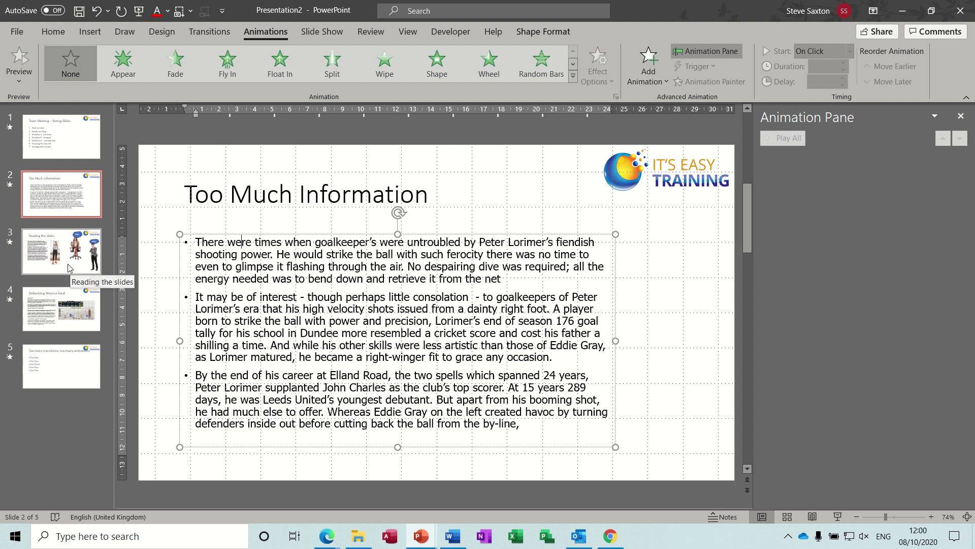
Open slide 3, 'Reading the slides', and select the first bullet paragraph of its body text
{"action": "left_click", "coordinate": [101, 263]}
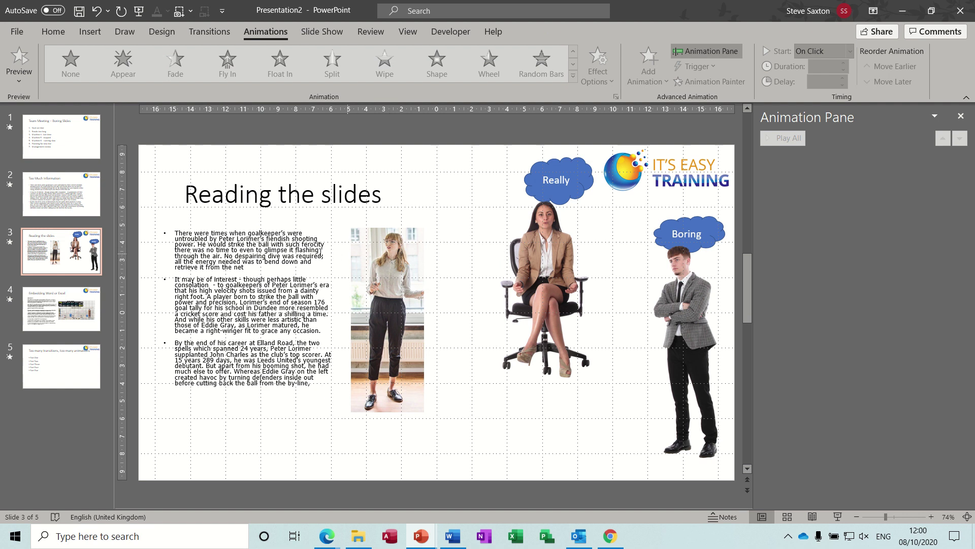
{"action": "left_click", "coordinate": [176, 230]}
{"action": "left_click_drag", "start_coordinate": [178, 232], "coordinate": [308, 268]}
{"action": "key", "text": "ctrl+c"}
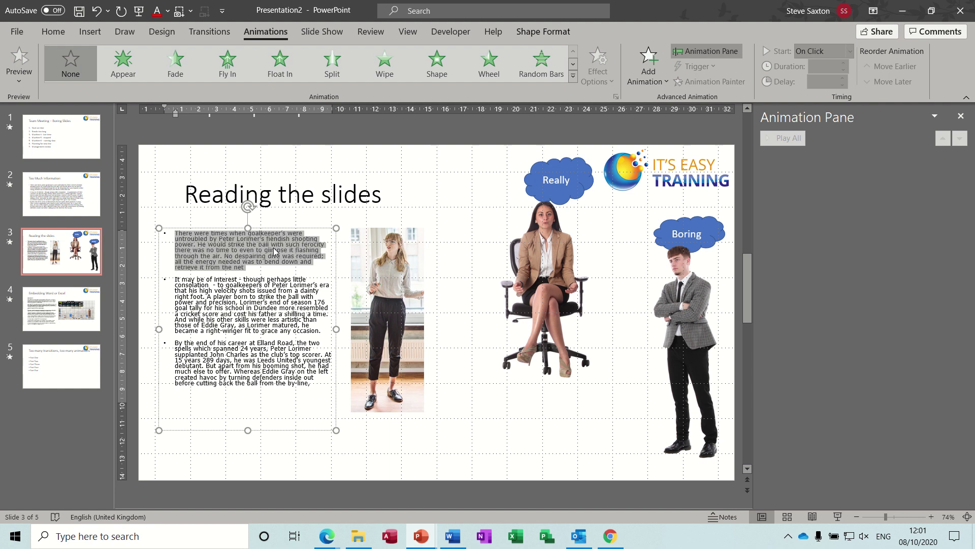
Show and enlarge the speaker notes, then paste slide 3's first paragraph into them
{"action": "left_click", "coordinate": [721, 517]}
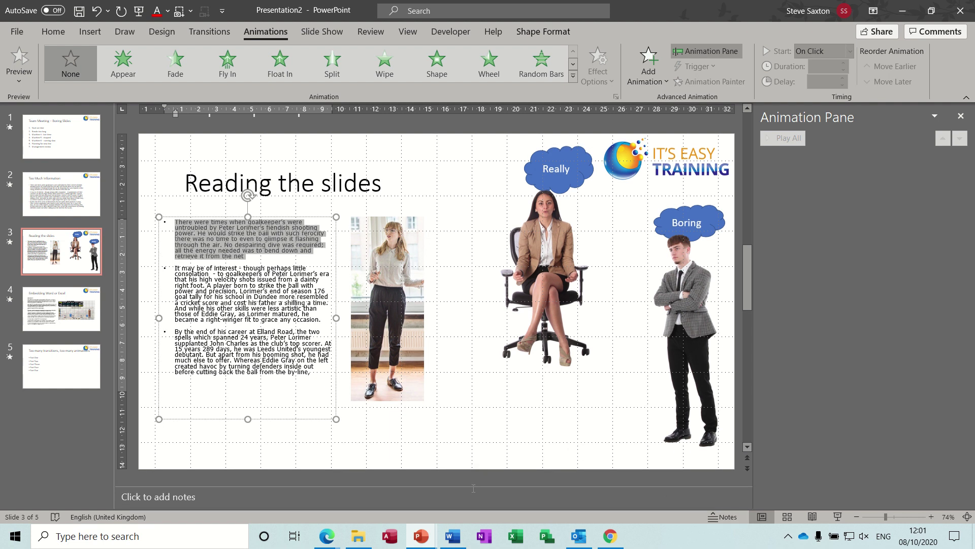
{"action": "left_click_drag", "start_coordinate": [473, 488], "coordinate": [472, 403]}
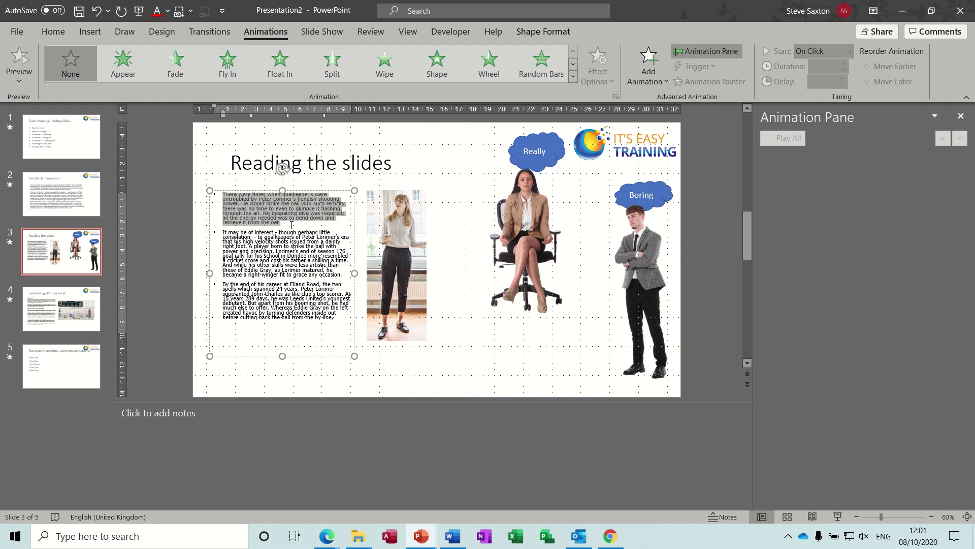
{"action": "left_click", "coordinate": [190, 417]}
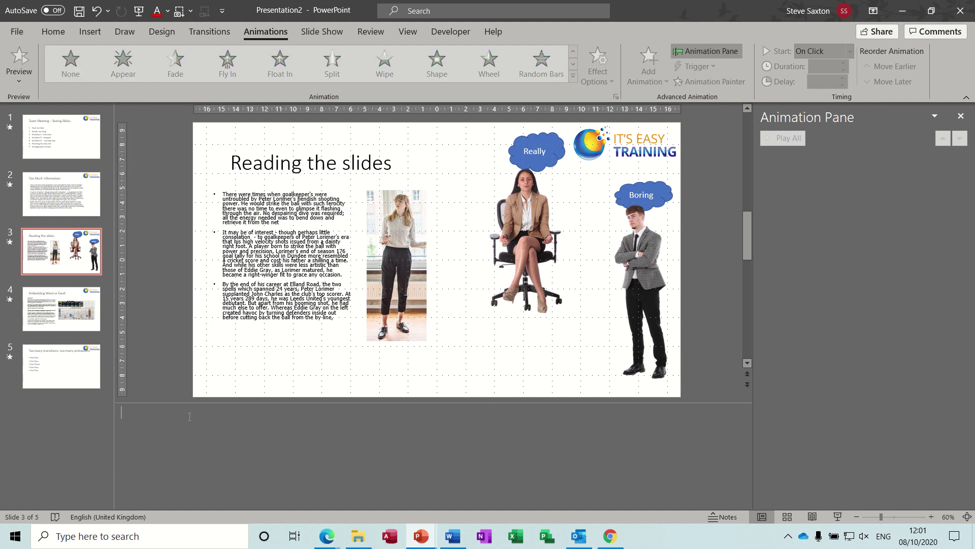
{"action": "key", "text": "ctrl+v"}
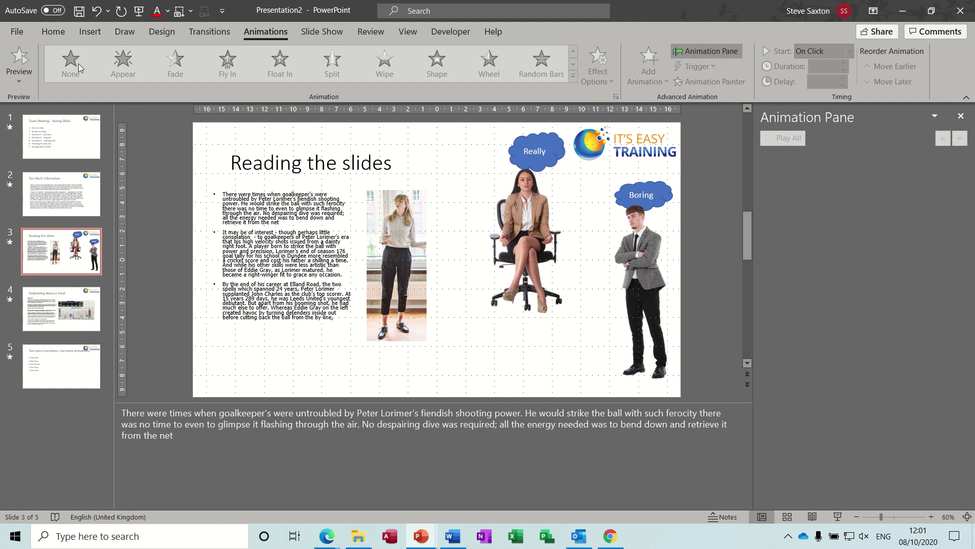
Number the notes and split them into three points at 'He would strike' and 'flashing'
{"action": "left_click", "coordinate": [53, 32]}
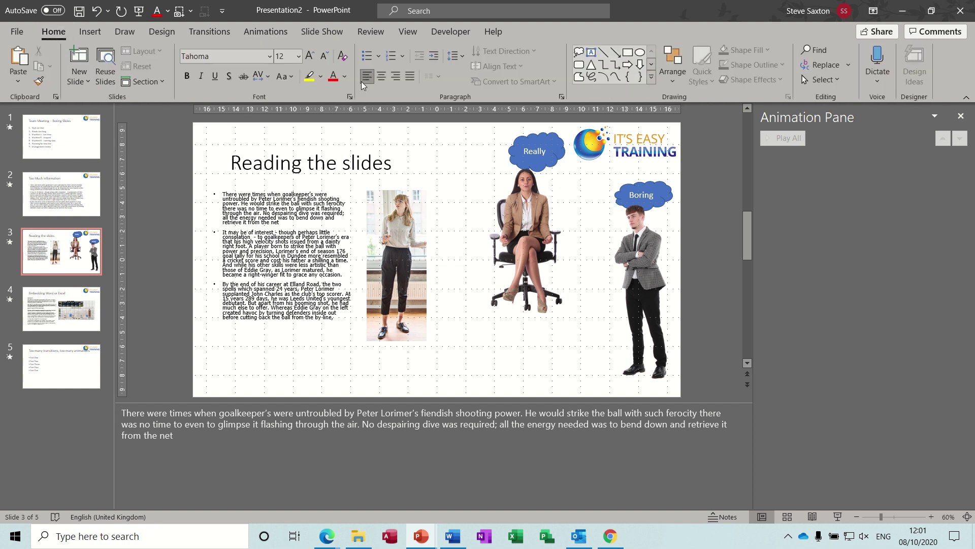
{"action": "left_click", "coordinate": [391, 56]}
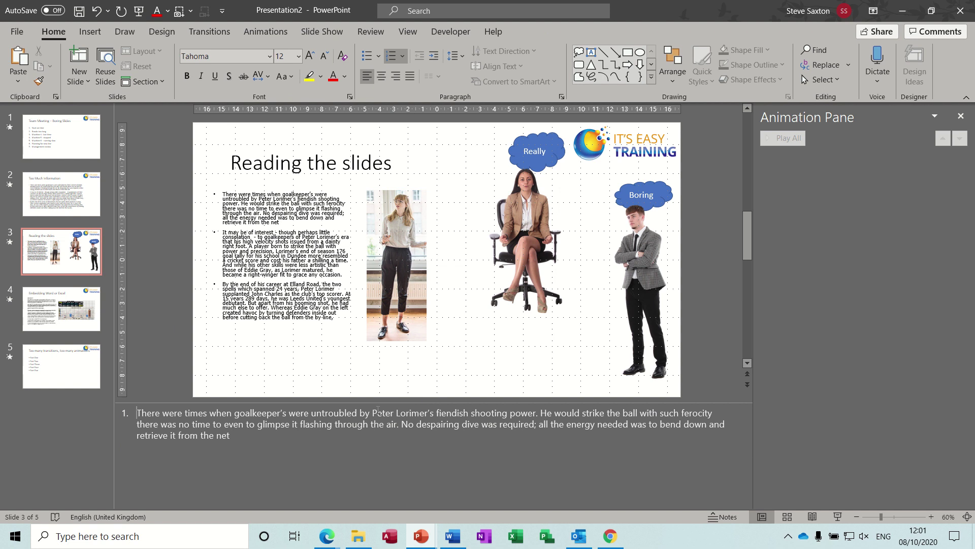
{"action": "left_click", "coordinate": [539, 412]}
{"action": "key", "text": "Return"}
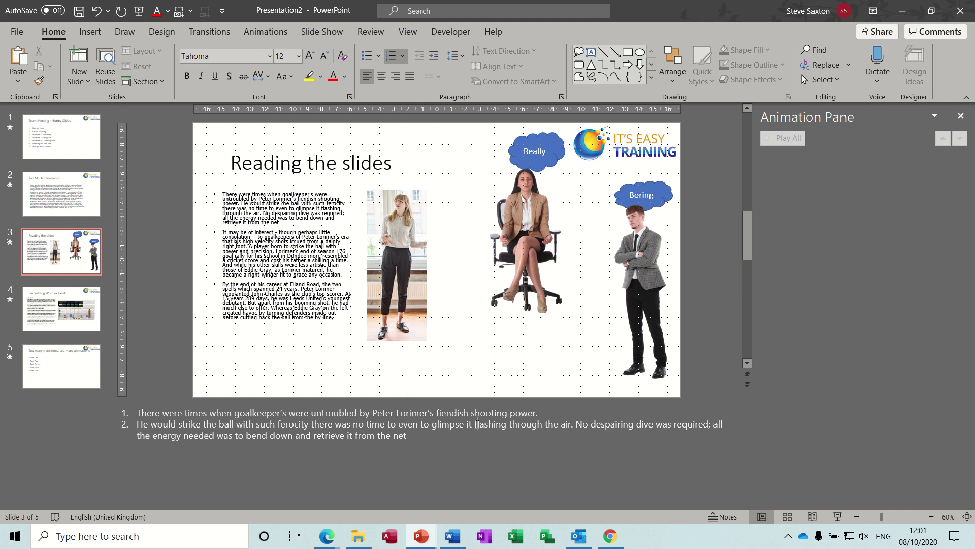
{"action": "key", "text": "Return"}
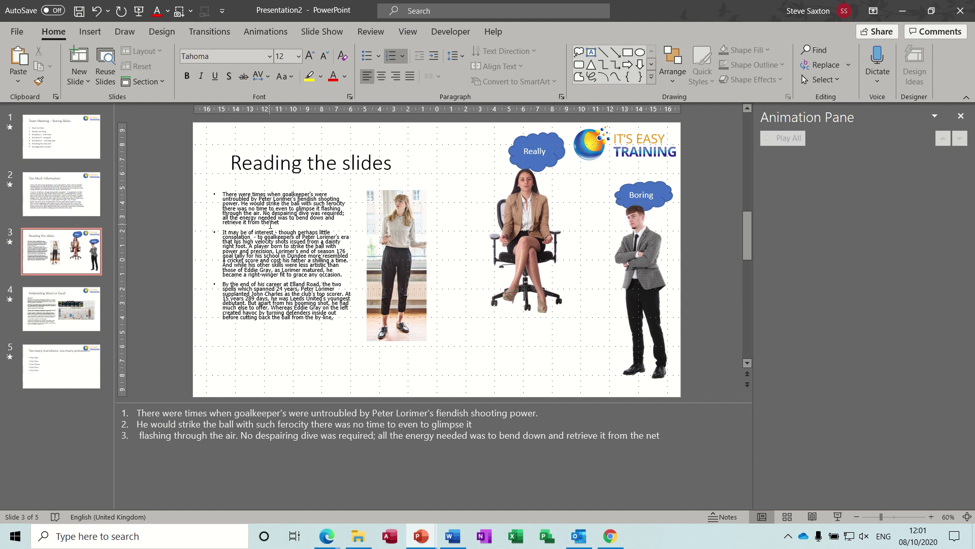
Delete the leading space so note point 3 begins with 'flashing through the air'
{"action": "triple_click", "coordinate": [232, 194]}
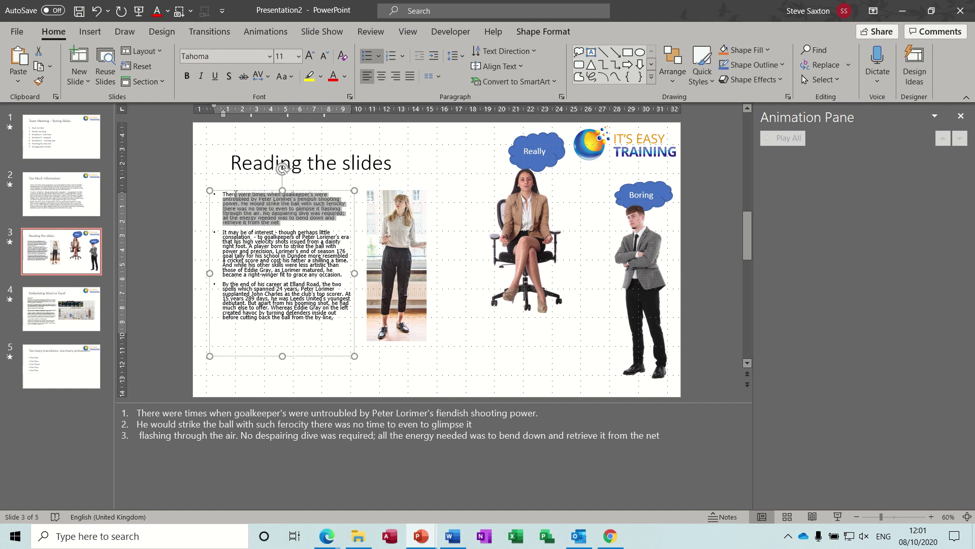
{"action": "mouse_move", "coordinate": [241, 208]}
{"action": "left_click", "coordinate": [256, 256]}
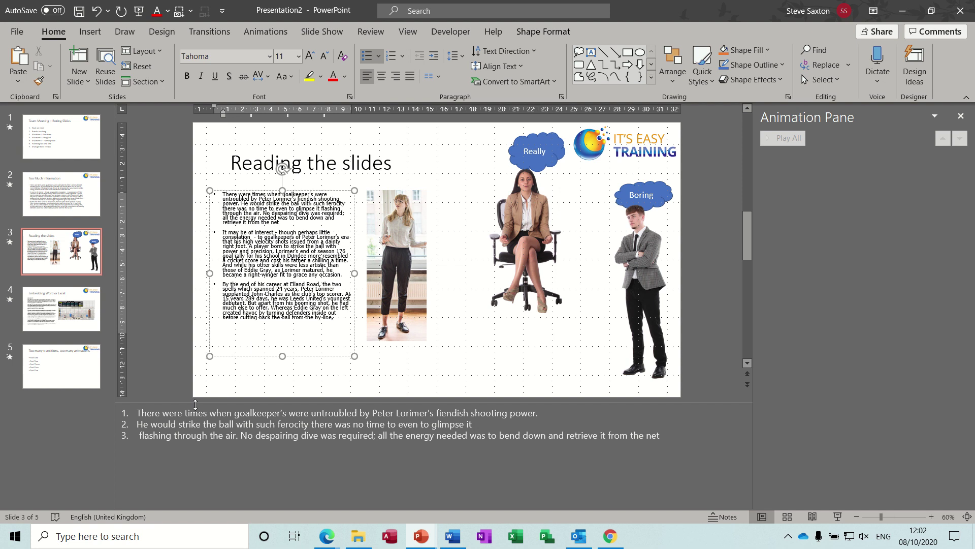
{"action": "left_click", "coordinate": [191, 413]}
{"action": "left_click_drag", "start_coordinate": [191, 412], "coordinate": [338, 413]}
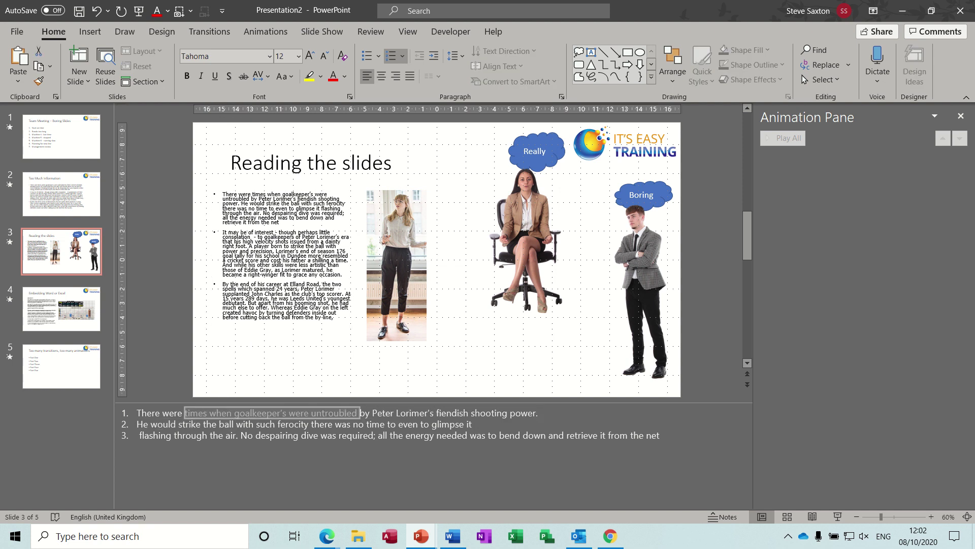
{"action": "left_click", "coordinate": [138, 412]}
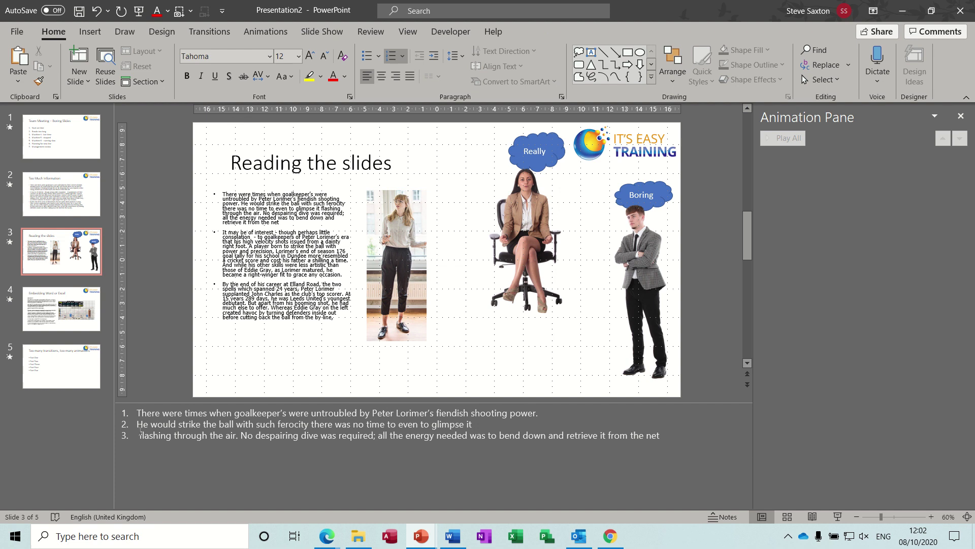
{"action": "key", "text": "Delete"}
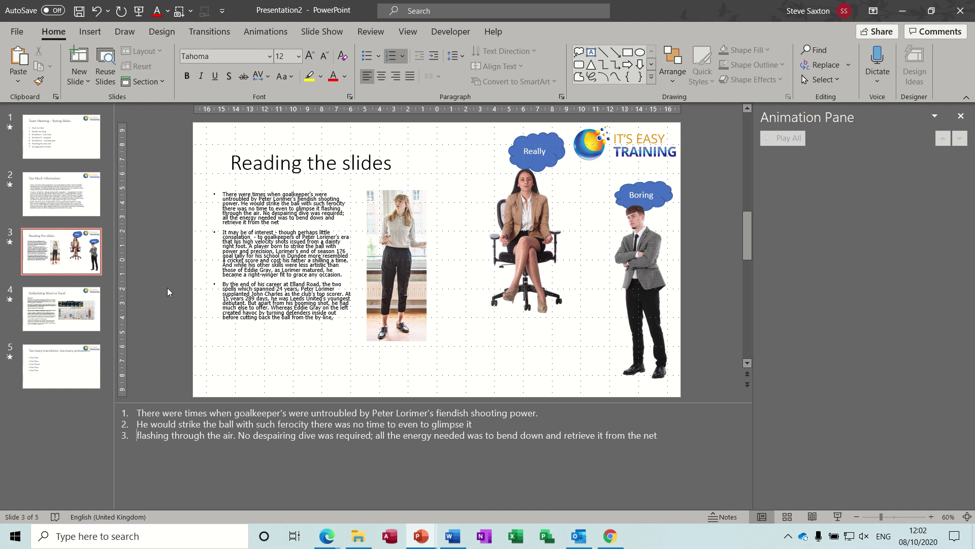
Open slide 4, 'Embedding Word or Excel', and select its MICROSOFT text box
{"action": "left_click", "coordinate": [90, 295]}
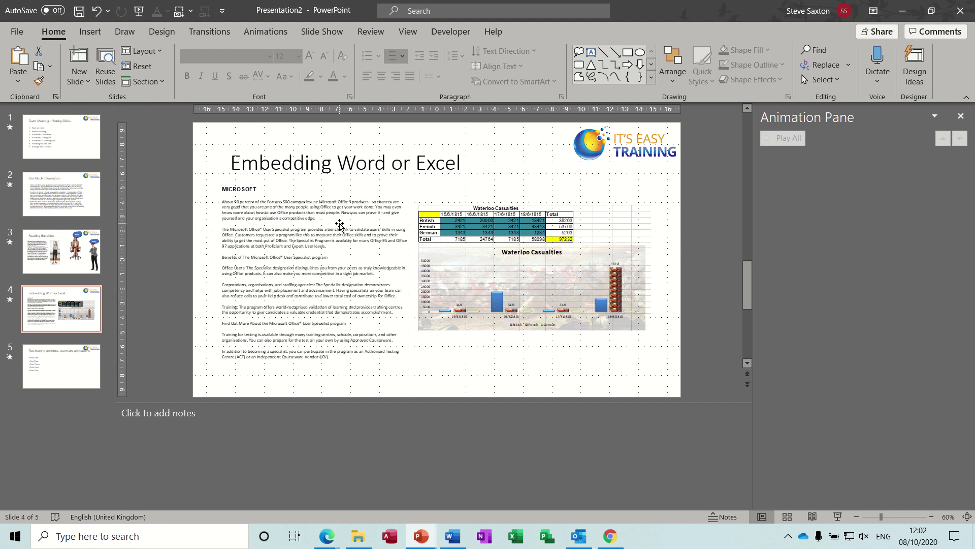
{"action": "left_click", "coordinate": [305, 209]}
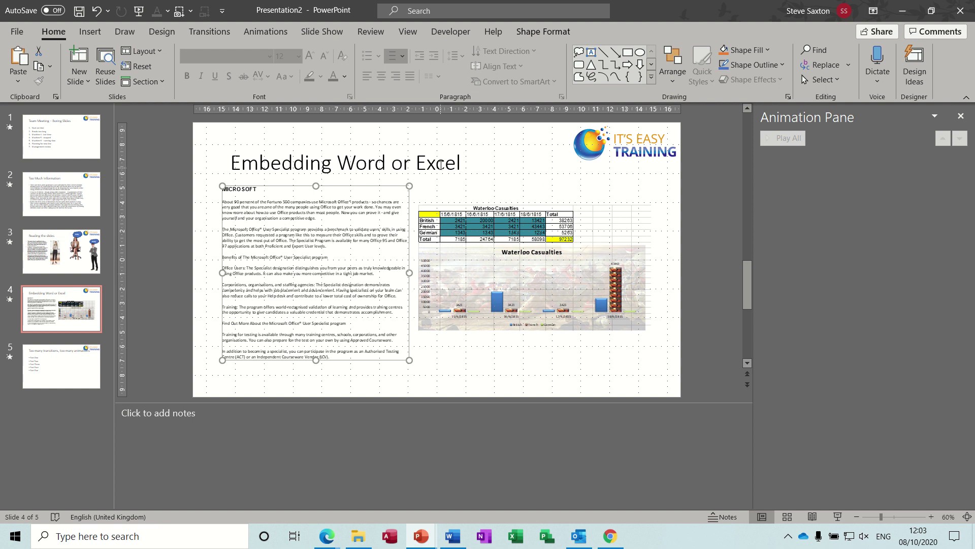
Hyperlink the word 'Excel' in slide 4's title to the 'charts 1' file in Documents
{"action": "double_click", "coordinate": [439, 167]}
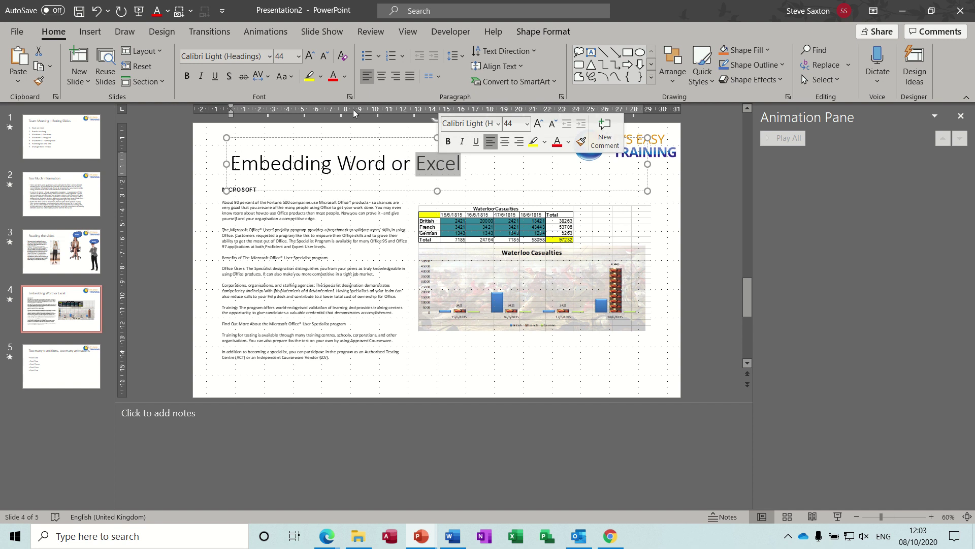
{"action": "left_click", "coordinate": [90, 32]}
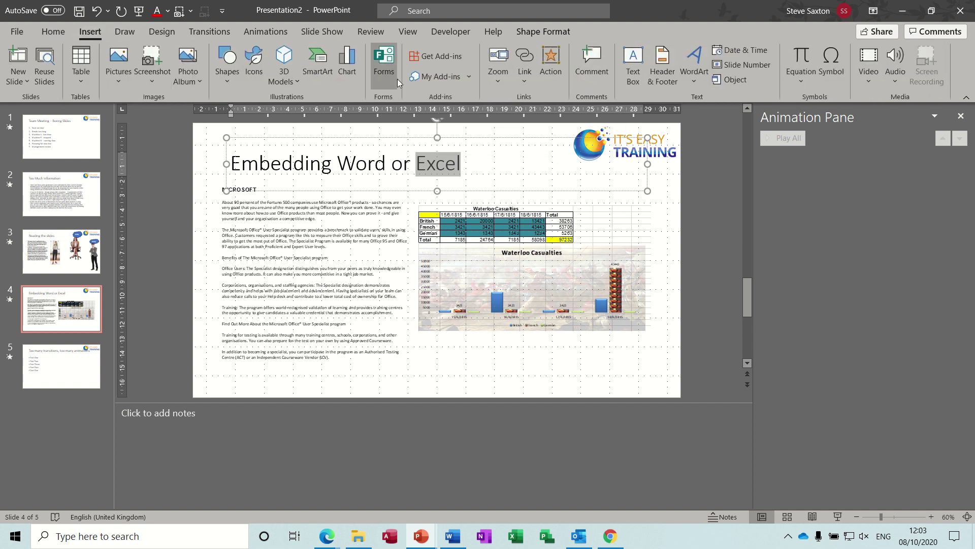
{"action": "left_click", "coordinate": [525, 87]}
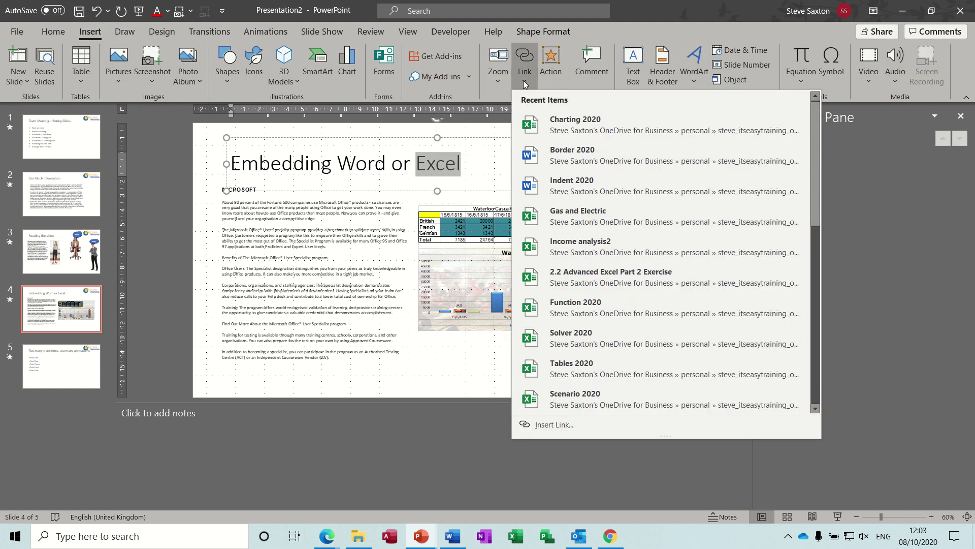
{"action": "left_click", "coordinate": [525, 61]}
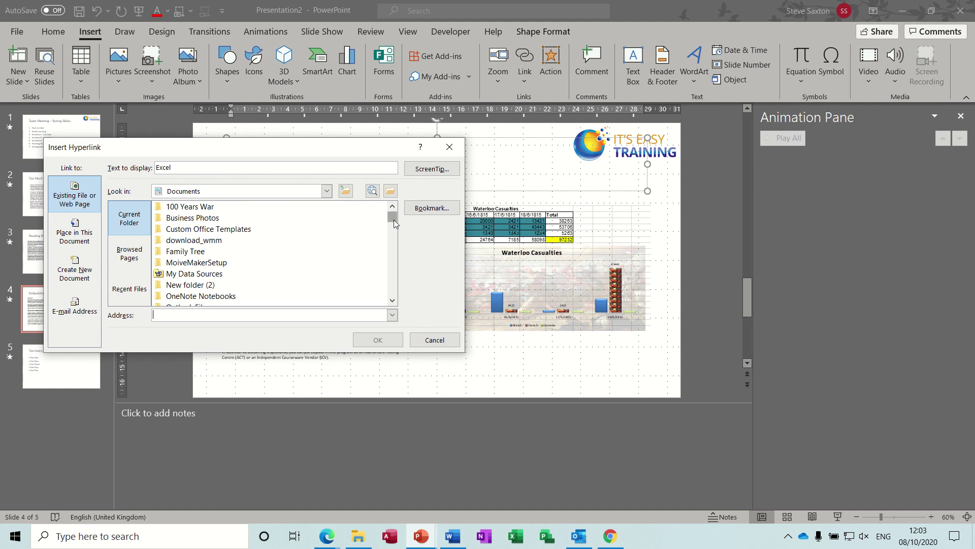
{"action": "left_click_drag", "start_coordinate": [394, 219], "coordinate": [395, 232]}
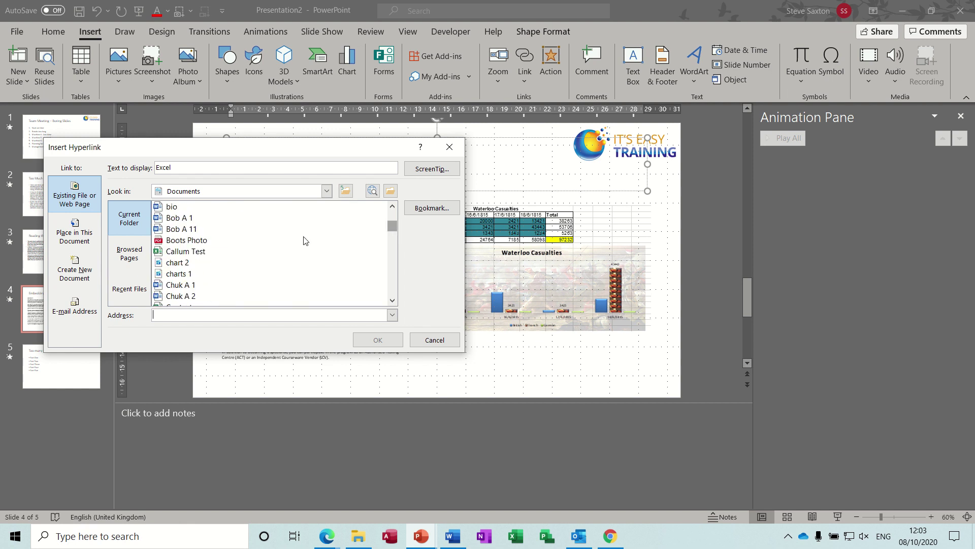
{"action": "left_click", "coordinate": [178, 275]}
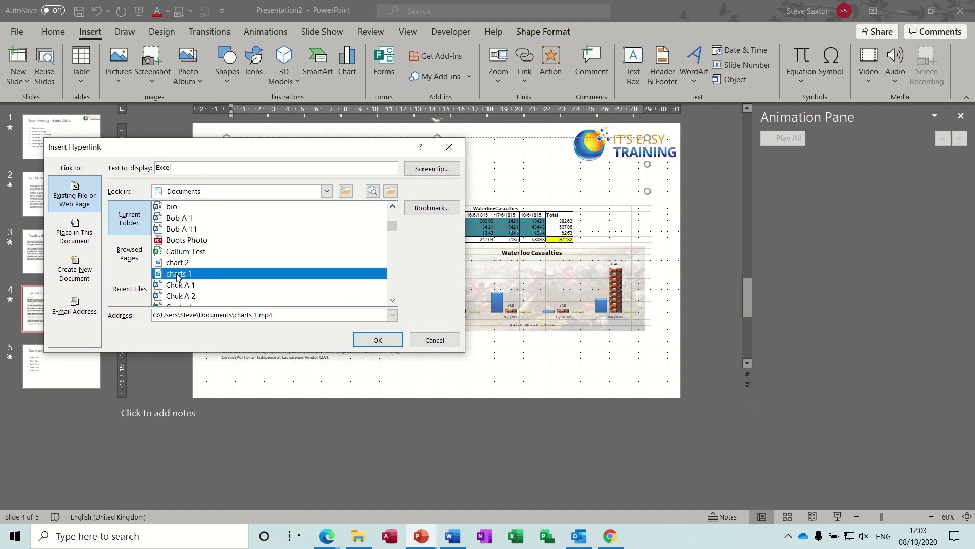
{"action": "double_click", "coordinate": [178, 274]}
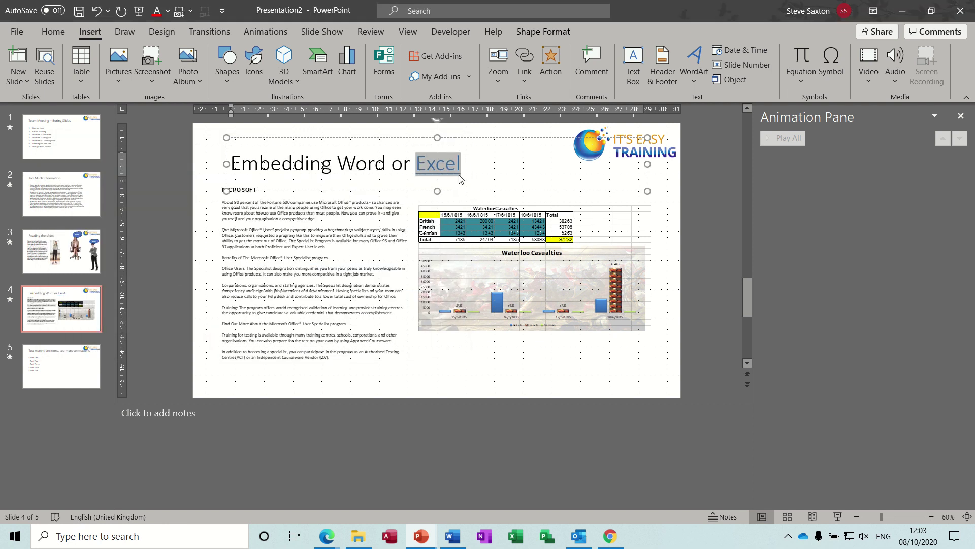
{"action": "left_click", "coordinate": [501, 160]}
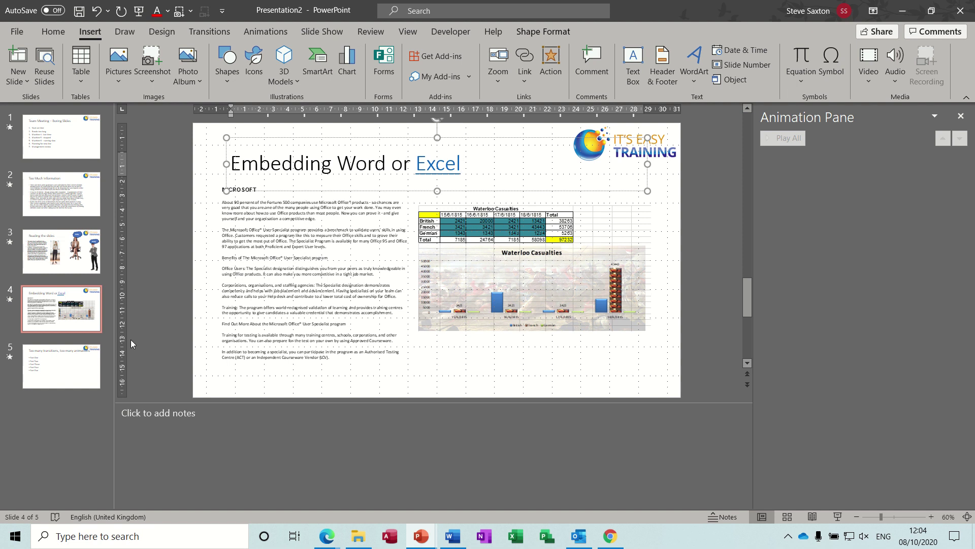
Go to slide 5, 'Too many transitions, too many animations', then jump back to slide 1
{"action": "left_click", "coordinate": [81, 367]}
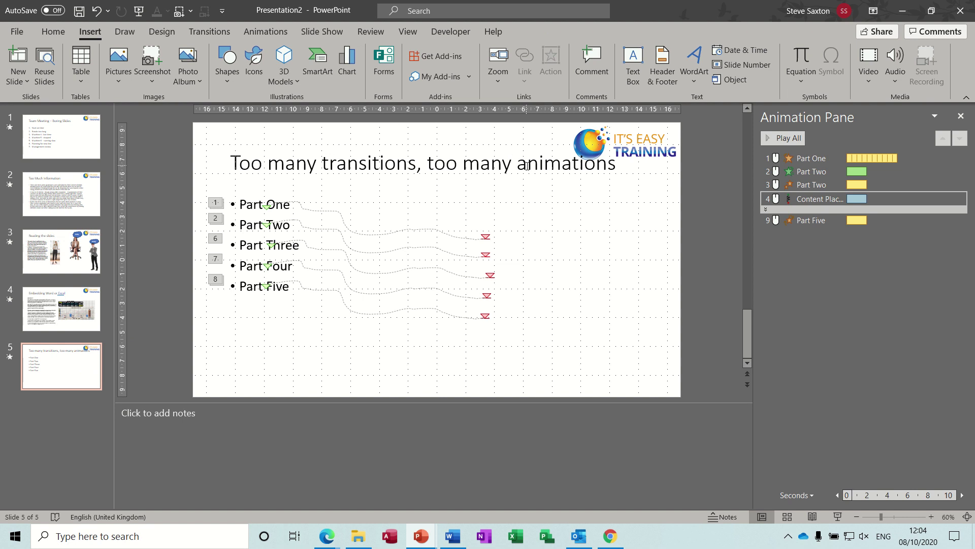
{"action": "key", "text": "Home"}
Add a Dissolve In entrance effect to slide 1's seven-point numbered list box
{"action": "left_click", "coordinate": [91, 143]}
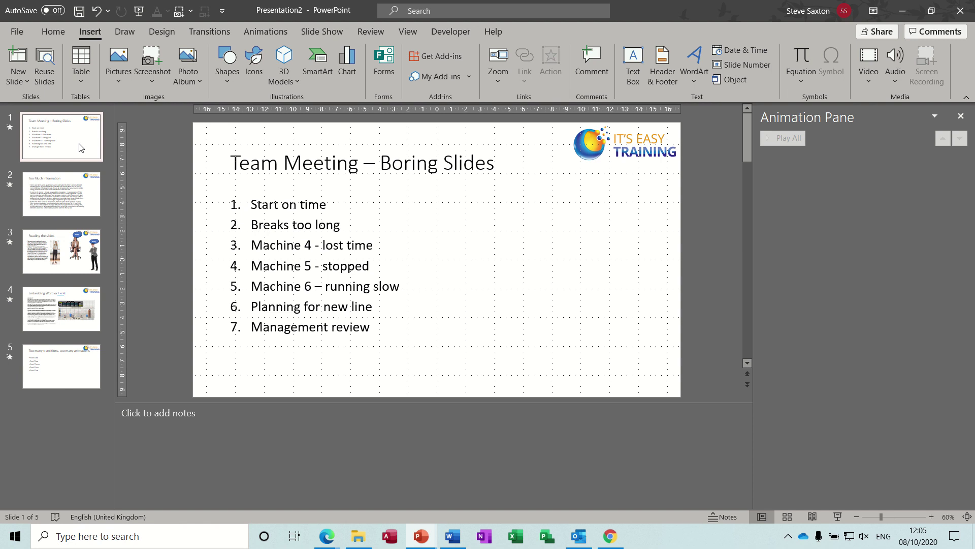
{"action": "left_click", "coordinate": [259, 209]}
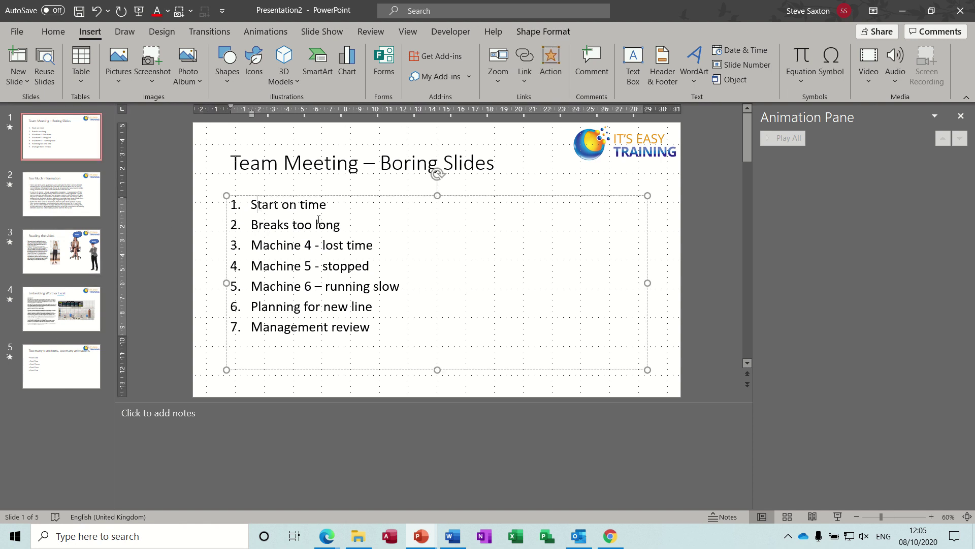
{"action": "left_click", "coordinate": [289, 195]}
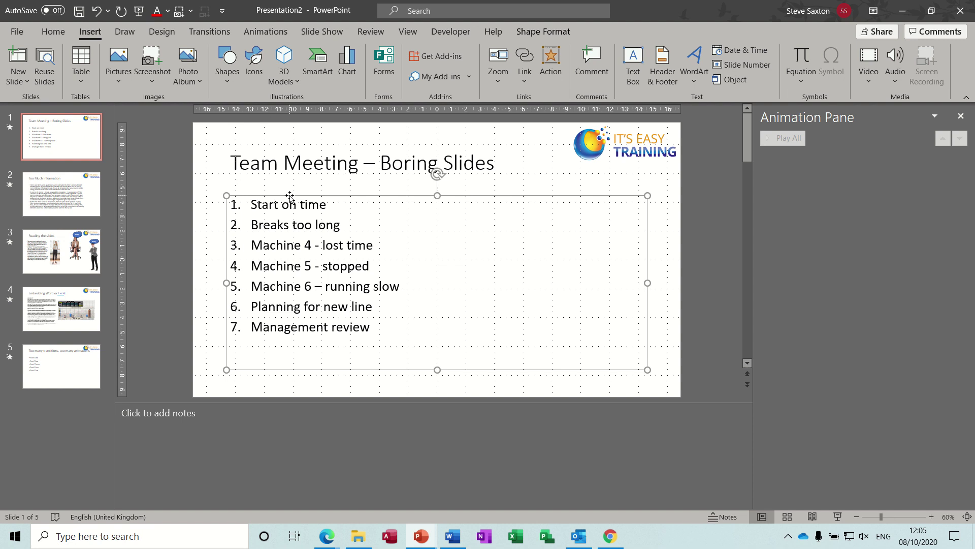
{"action": "left_click", "coordinate": [265, 31]}
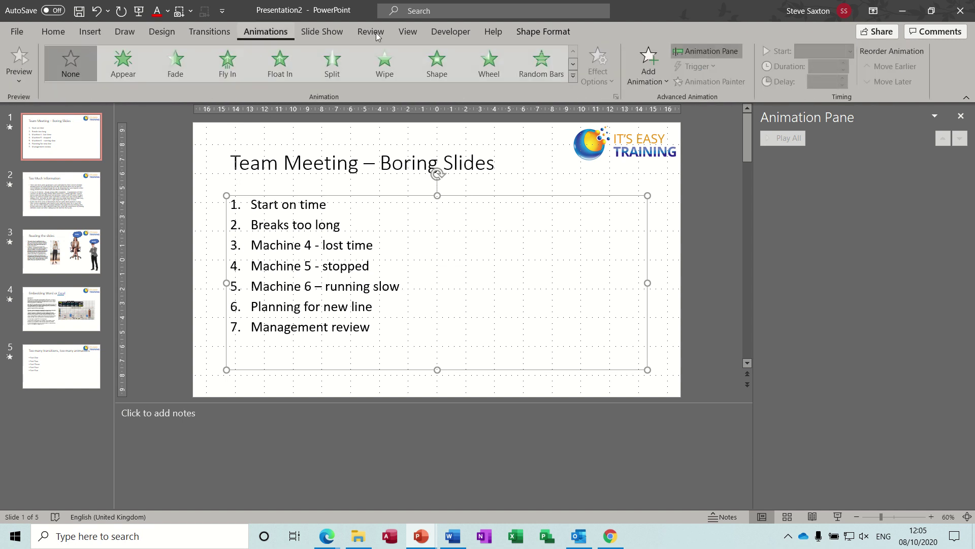
{"action": "left_click", "coordinate": [648, 65]}
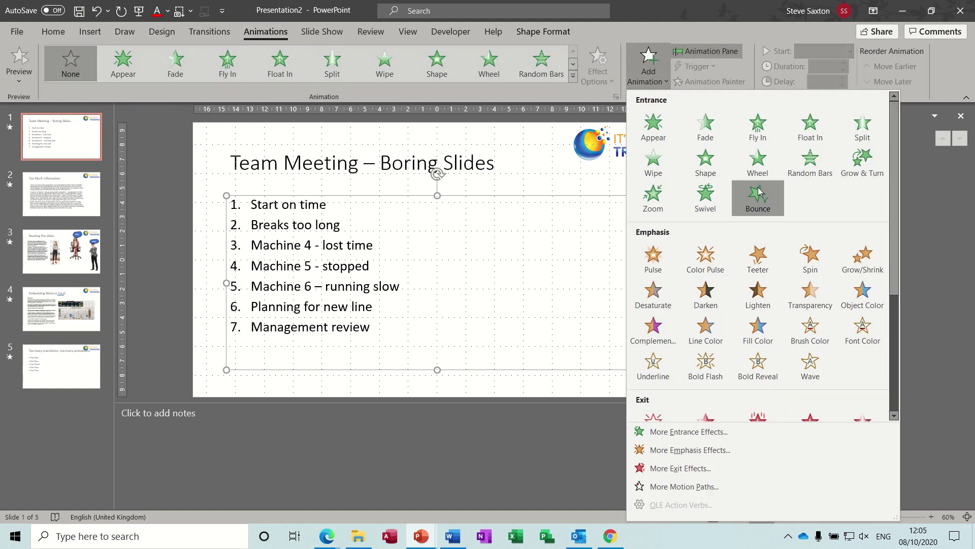
{"action": "left_click", "coordinate": [658, 433]}
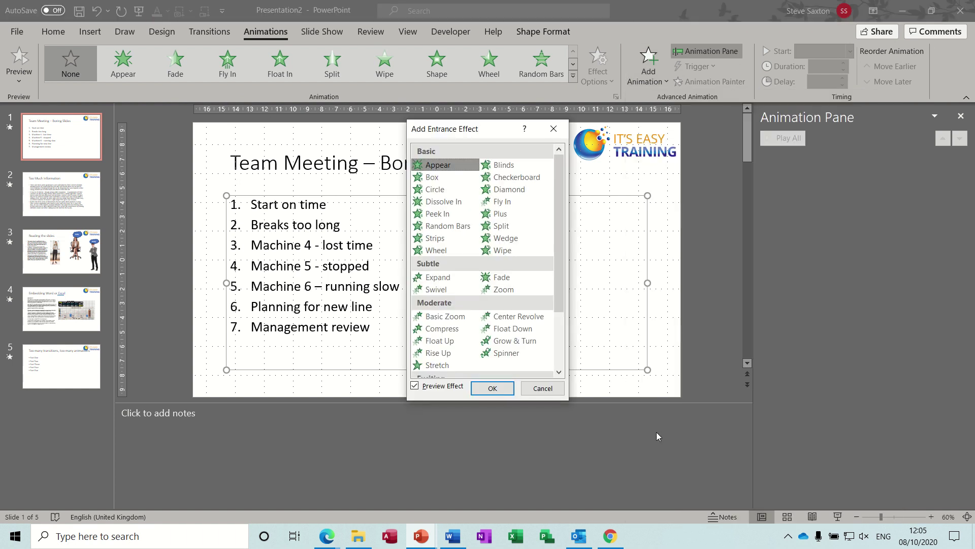
{"action": "left_click", "coordinate": [451, 203]}
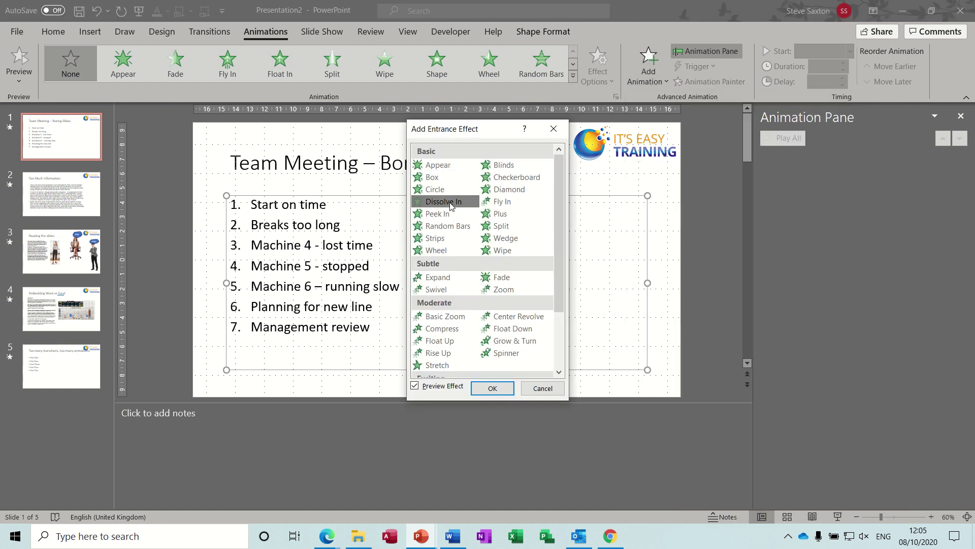
{"action": "left_click", "coordinate": [491, 388]}
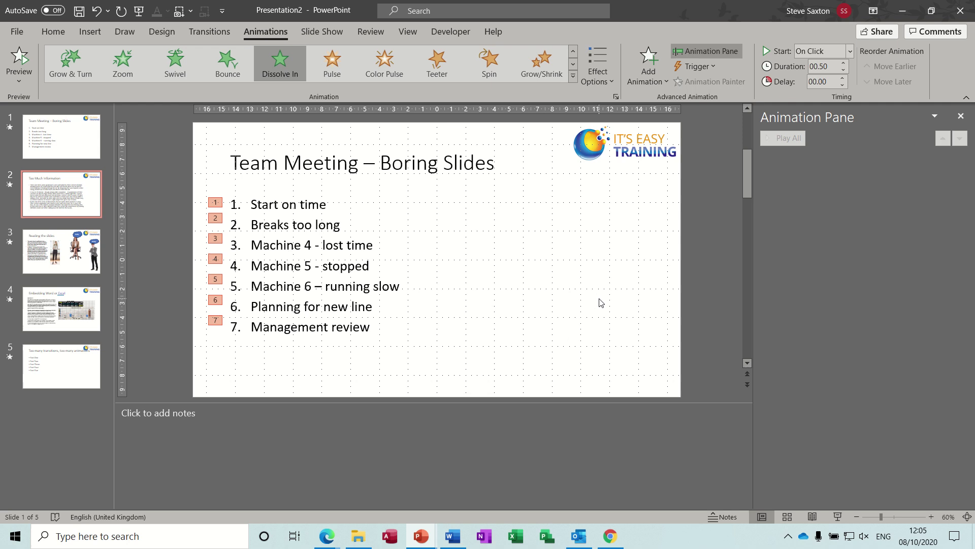
Give slide 2 the Dissolve transition and apply it to all slides
{"action": "key", "text": "Page_Down"}
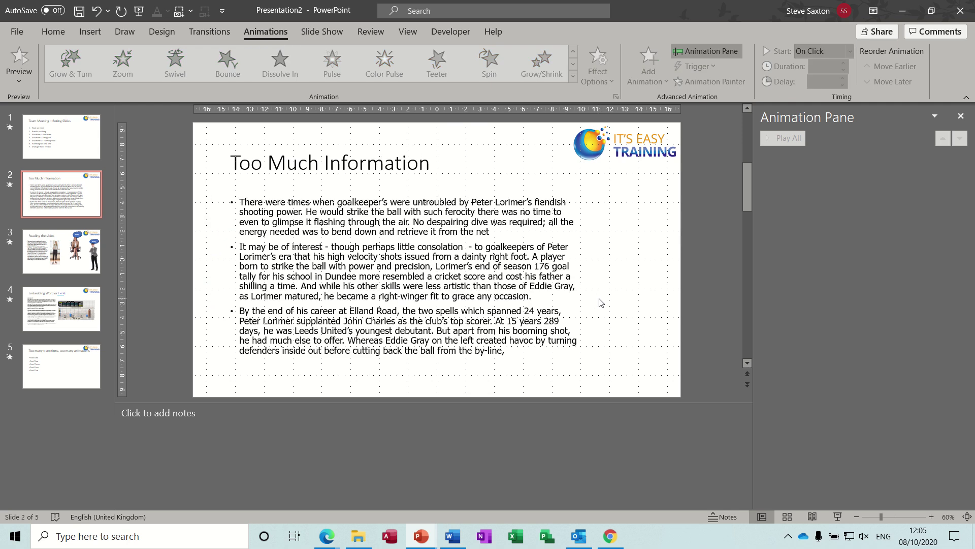
{"action": "left_click", "coordinate": [208, 31]}
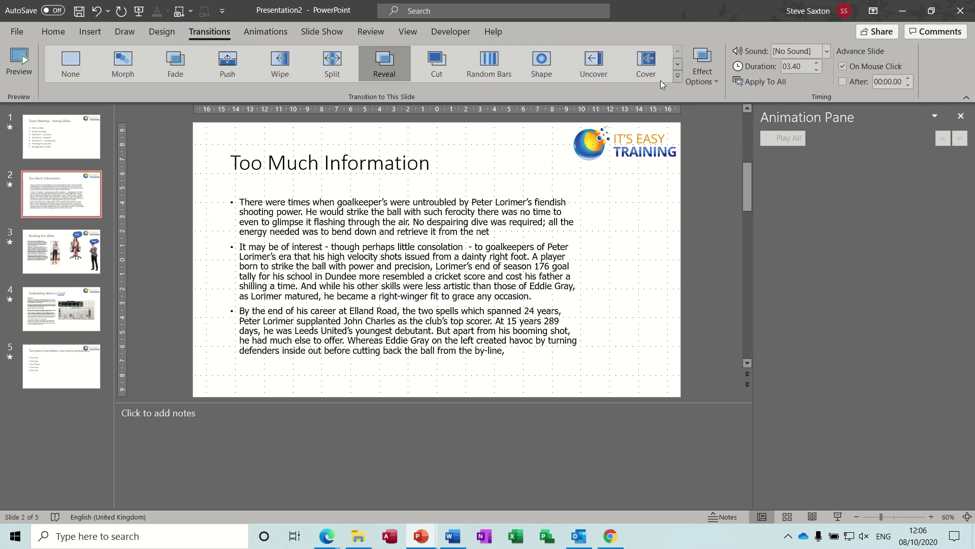
{"action": "left_click", "coordinate": [677, 76]}
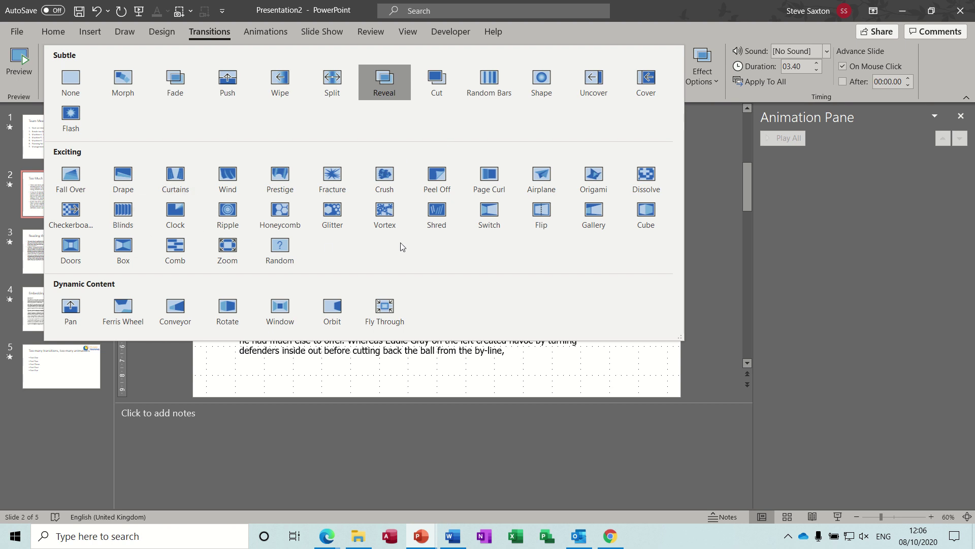
{"action": "left_click", "coordinate": [636, 182]}
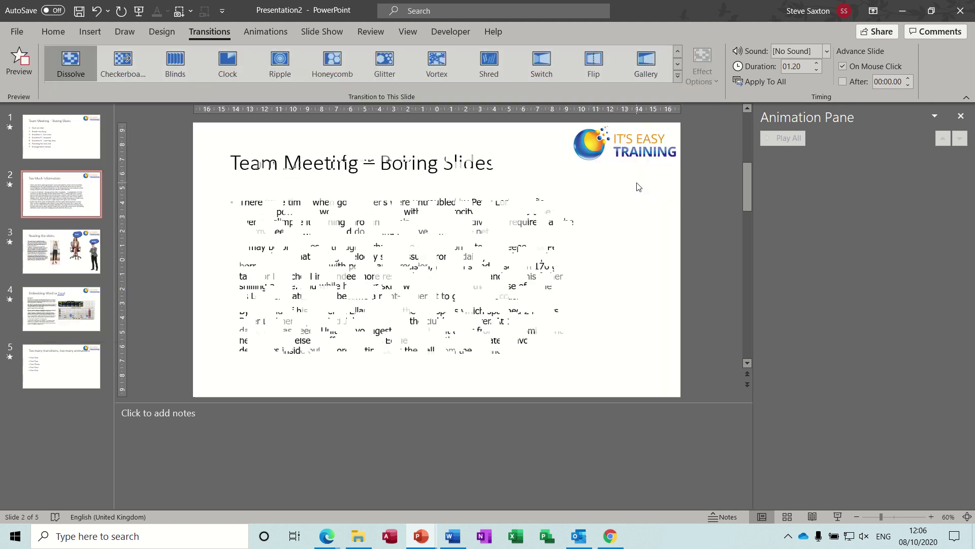
{"action": "left_click", "coordinate": [754, 82]}
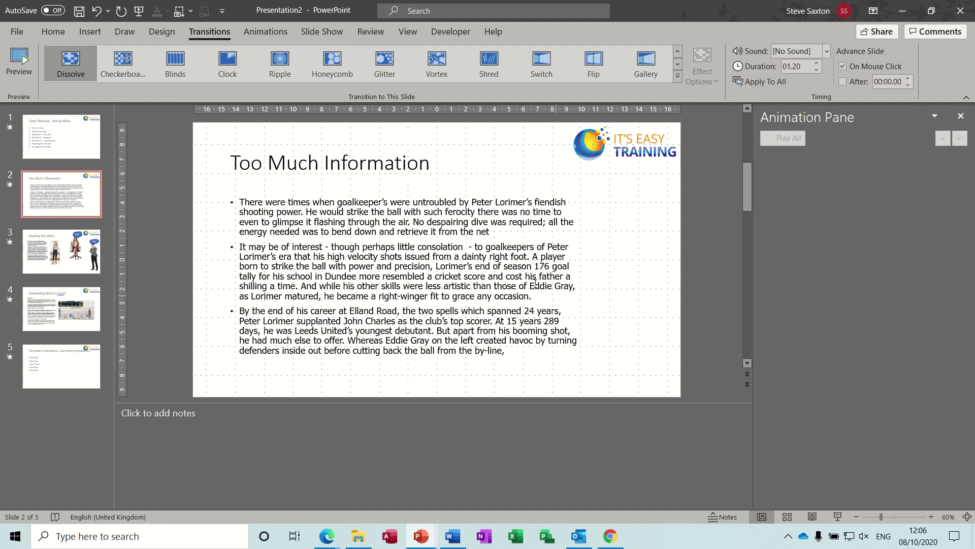
Return to slide 1 of the presentation with Page Up
{"action": "key", "text": "Page_Up"}
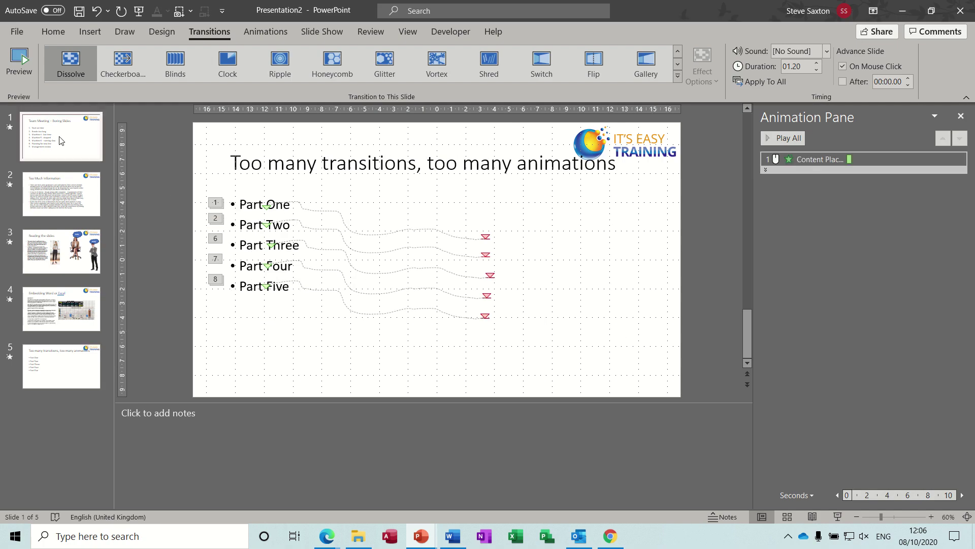
{"action": "left_click", "coordinate": [74, 206]}
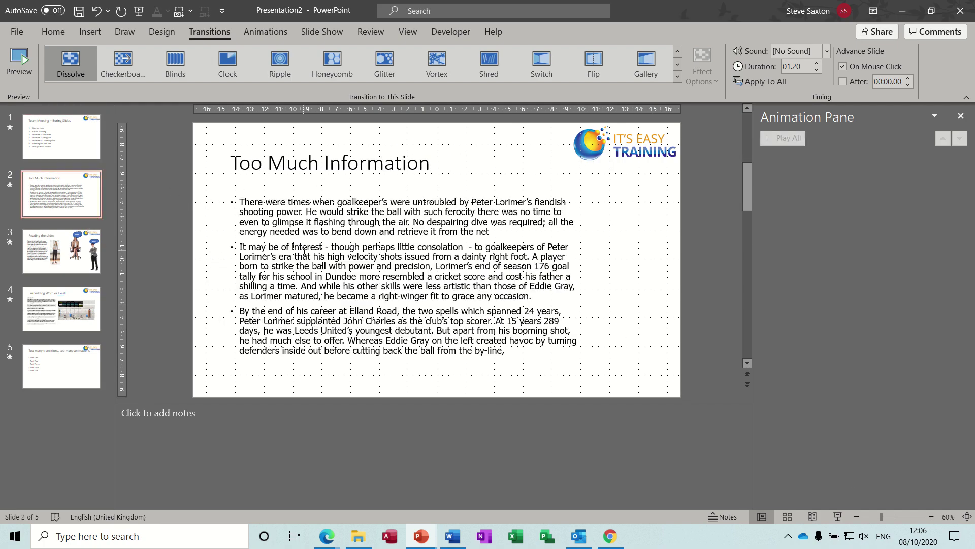
{"action": "left_click", "coordinate": [60, 239]}
{"action": "left_click", "coordinate": [61, 195]}
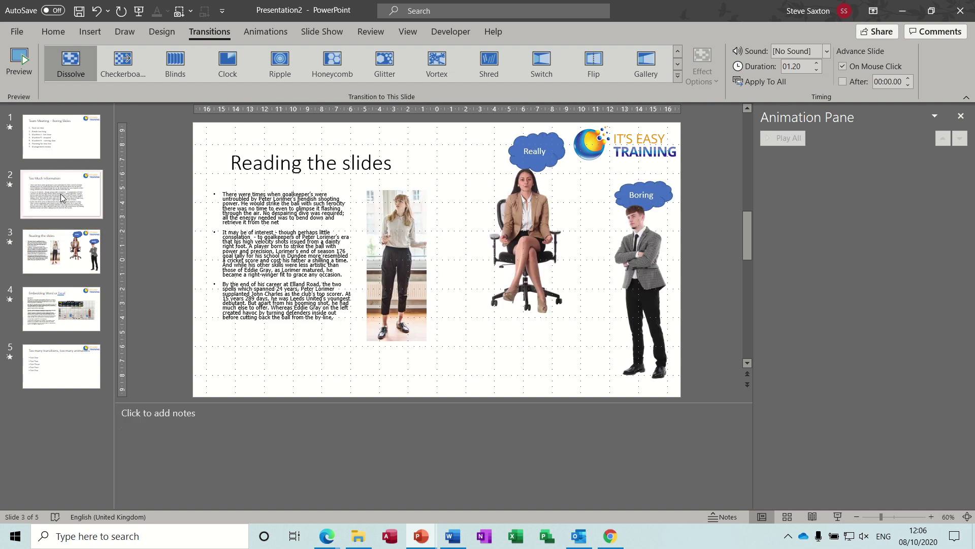
{"action": "left_click", "coordinate": [70, 330]}
{"action": "left_click", "coordinate": [61, 365]}
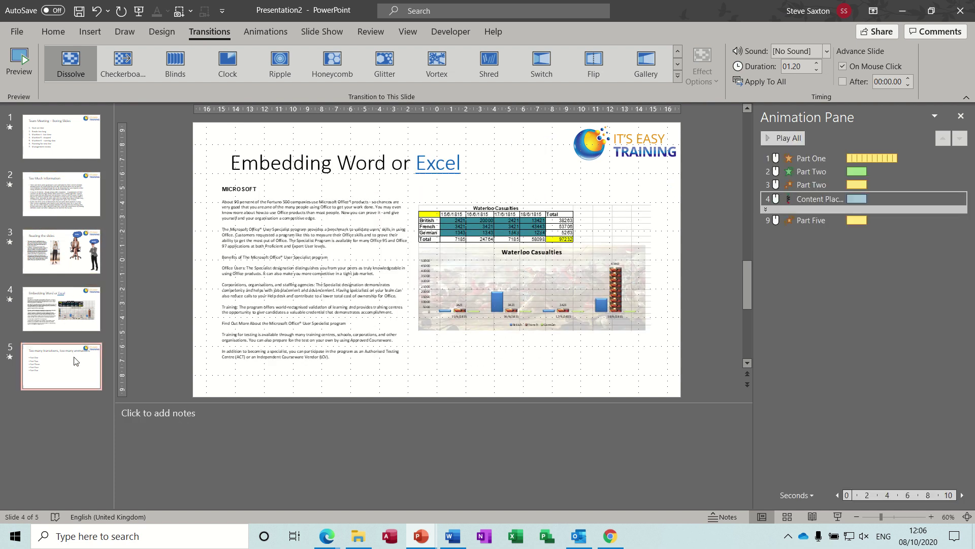
{"action": "left_click", "coordinate": [61, 136]}
{"action": "left_click", "coordinate": [70, 203]}
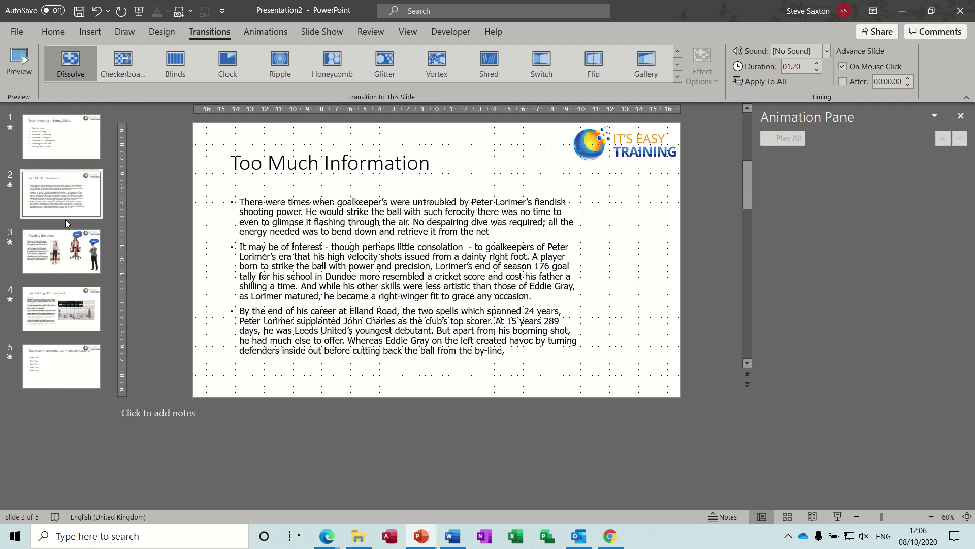
{"action": "left_click", "coordinate": [64, 246]}
{"action": "left_click", "coordinate": [63, 309]}
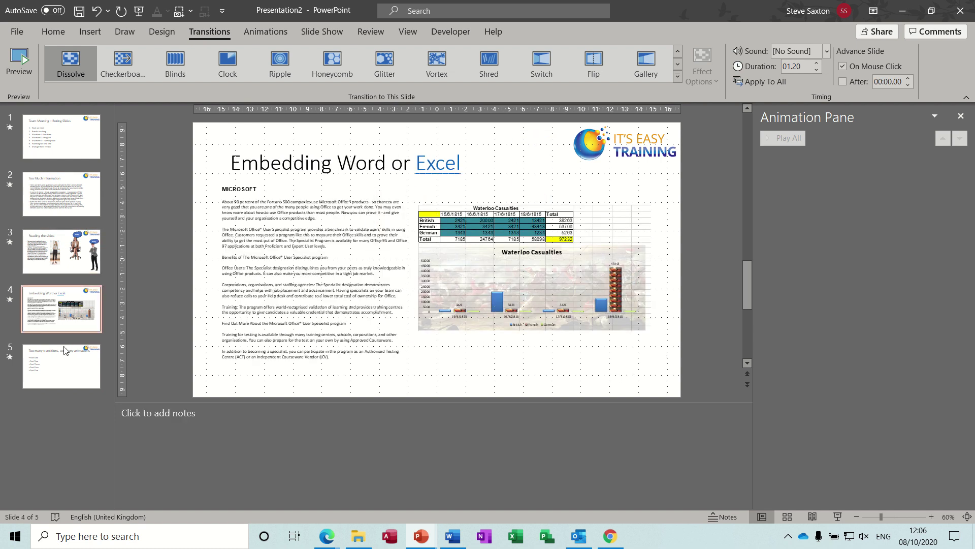
{"action": "left_click", "coordinate": [63, 355]}
{"action": "left_click", "coordinate": [81, 145]}
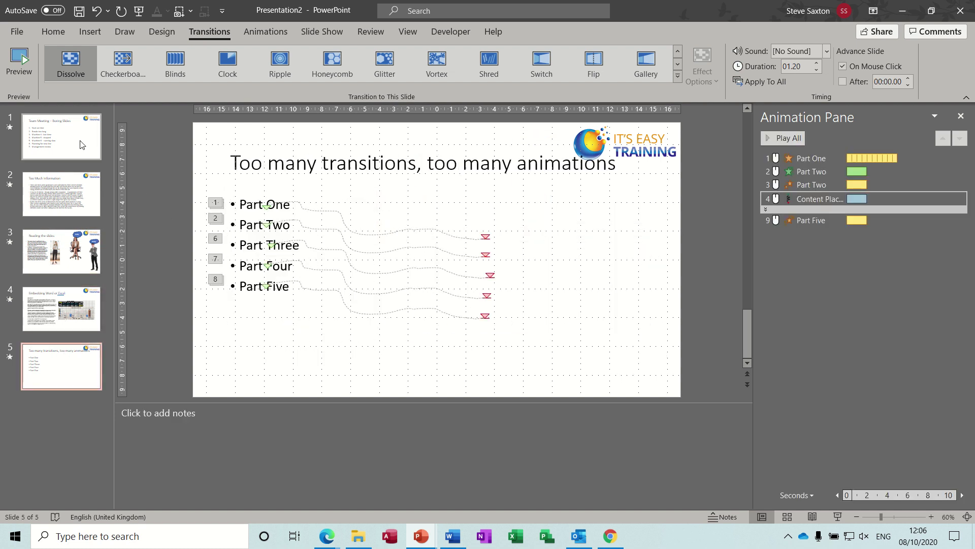